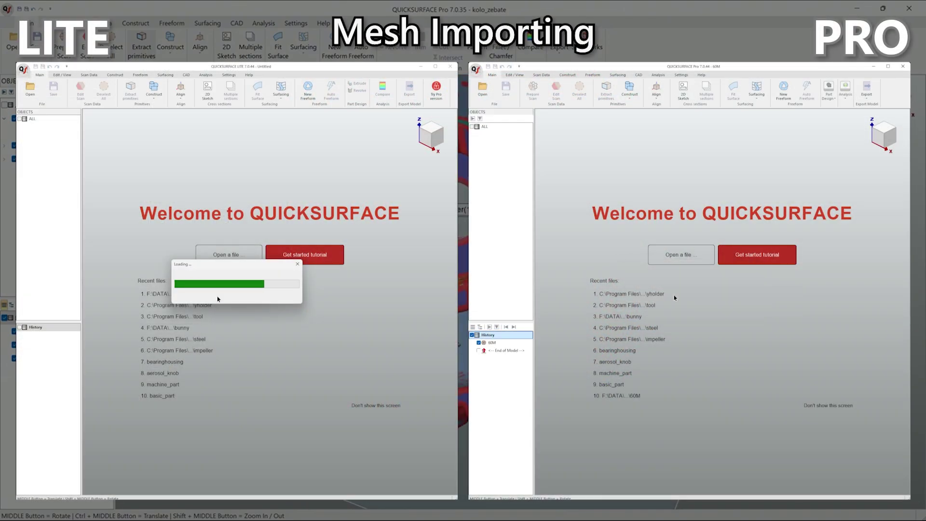
Orbit the imported car scan mesh upright and around to view its side
{"action": "middle_click_drag", "start_coordinate": [218, 297], "coordinate": [248, 334]}
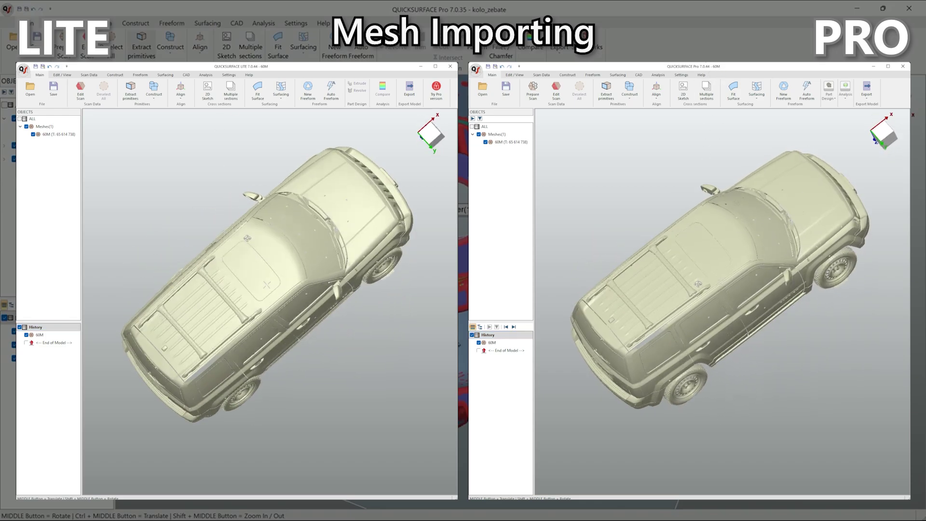
{"action": "middle_click_drag", "start_coordinate": [247, 334], "coordinate": [247, 95]}
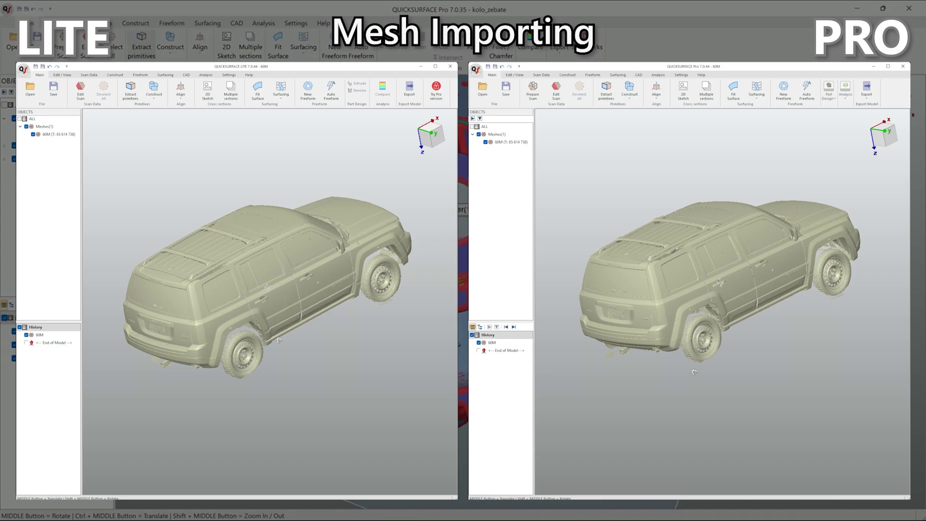
{"action": "middle_click_drag", "start_coordinate": [263, 193], "coordinate": [376, 196]}
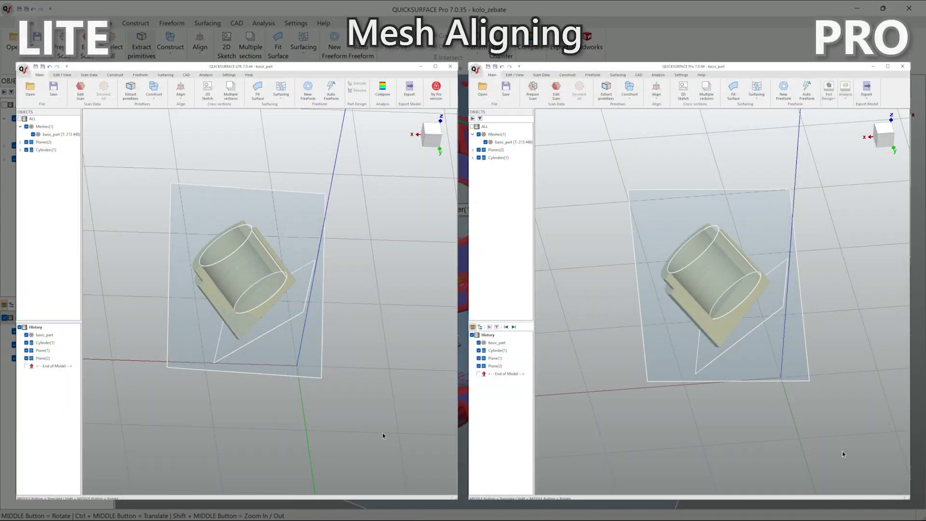
Align by coordinate system using Cylinder(1), Plane(1) and Plane(2), then apply and close
{"action": "left_click", "coordinate": [182, 106]}
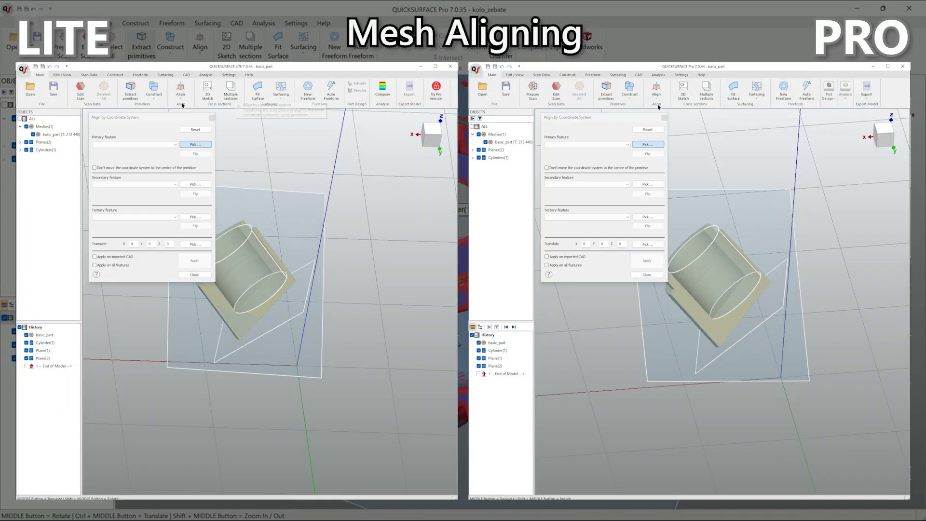
{"action": "left_click", "coordinate": [294, 230]}
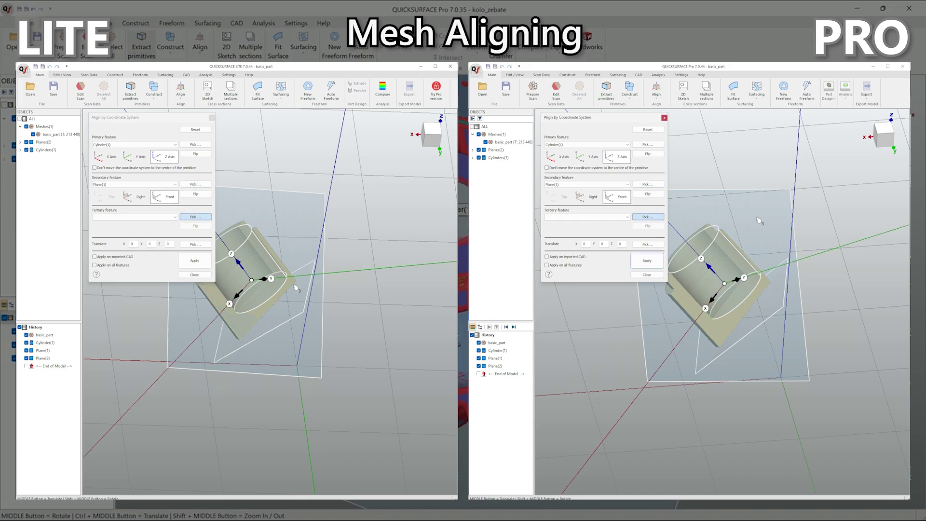
{"action": "left_click", "coordinate": [778, 309]}
{"action": "left_click", "coordinate": [193, 261]}
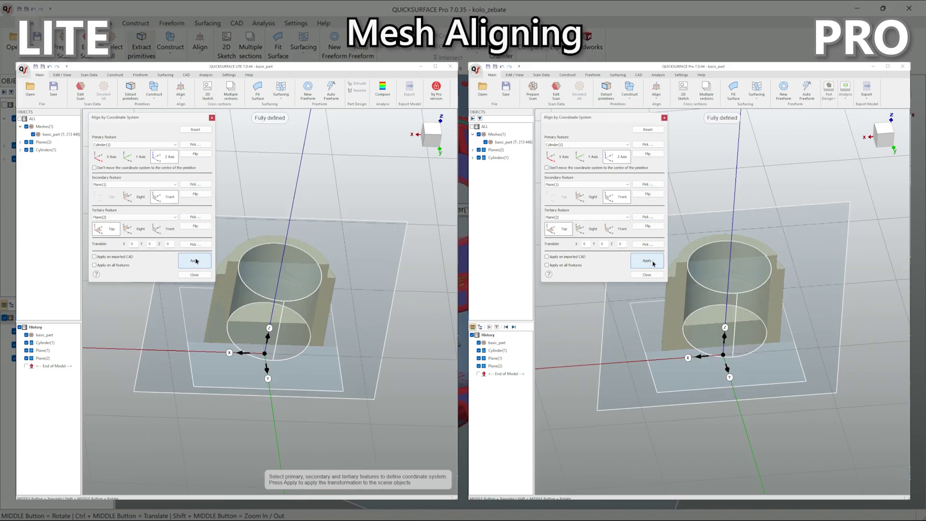
{"action": "left_click", "coordinate": [194, 274]}
Orbit the aligned part and its planes to inspect the alignment
{"action": "mouse_move", "coordinate": [413, 386]}
{"action": "middle_mouse_down"}
{"action": "mouse_move", "coordinate": [322, 359]}
{"action": "mouse_move", "coordinate": [395, 295]}
{"action": "middle_mouse_up"}
{"action": "middle_click_drag", "start_coordinate": [824, 349], "coordinate": [688, 263]}
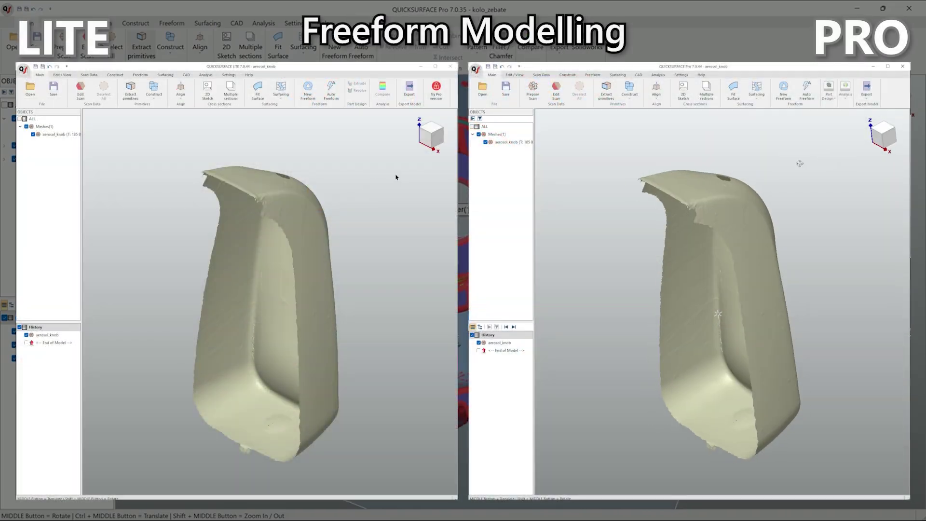
Tilt the aerosol knob into view and begin a new freeform surface on its top
{"action": "middle_click_drag", "start_coordinate": [795, 161], "coordinate": [618, 246]}
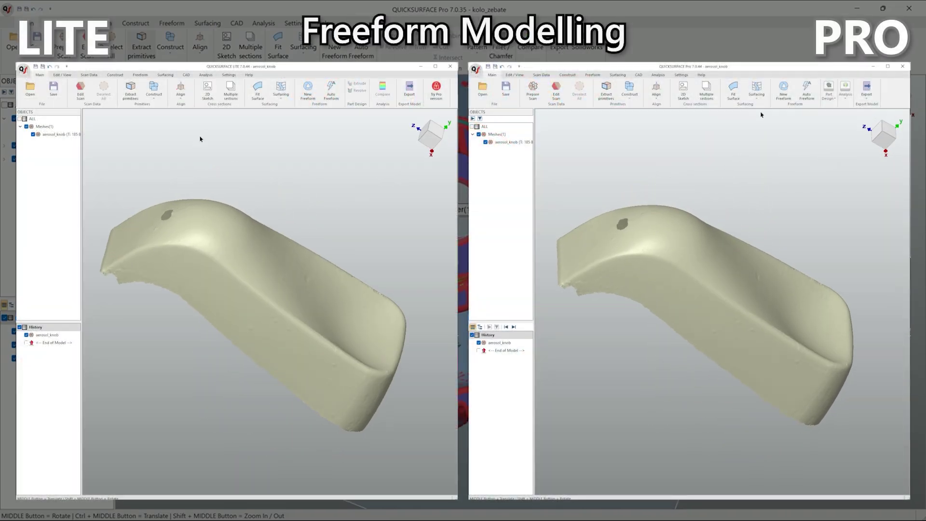
{"action": "left_click", "coordinate": [778, 91]}
{"action": "middle_click_drag", "start_coordinate": [731, 239], "coordinate": [713, 252]}
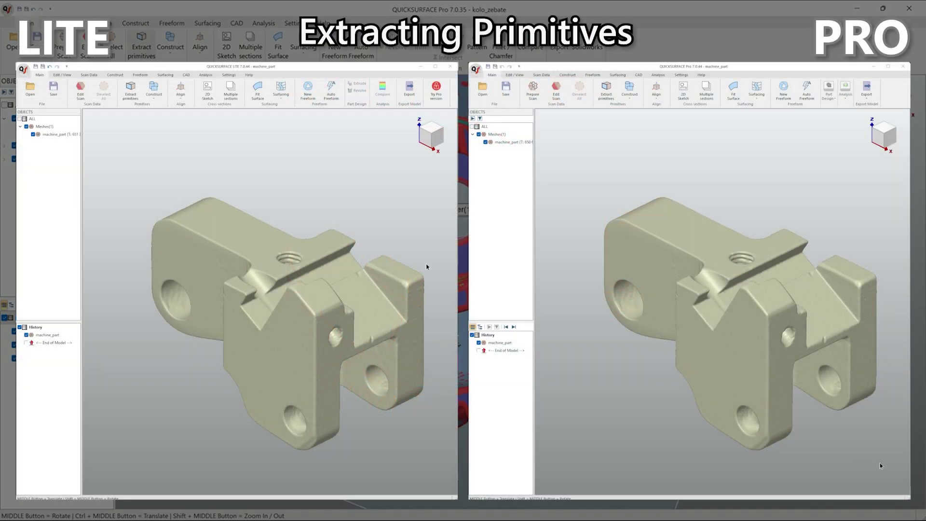
Segment the machined part into primitive regions and extract the first plane as Plane(1)
{"action": "left_click", "coordinate": [605, 91]}
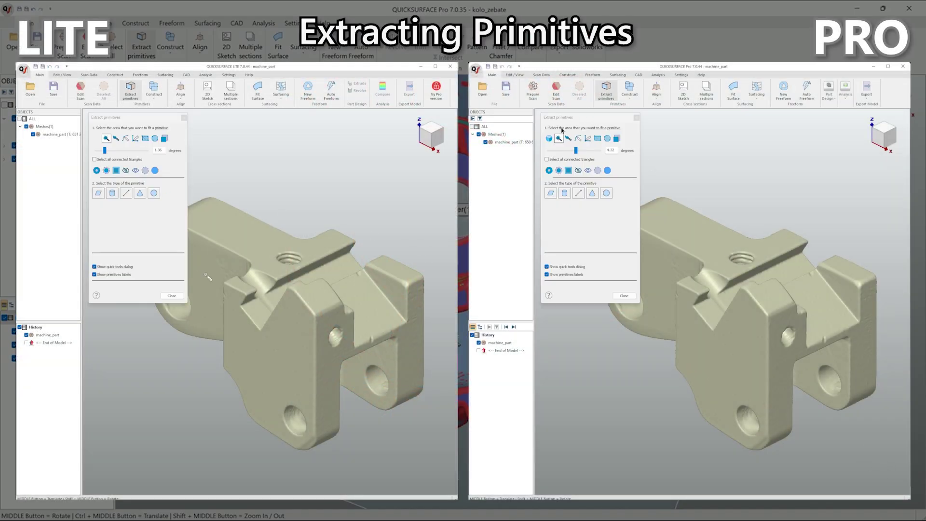
{"action": "left_click", "coordinate": [550, 139]}
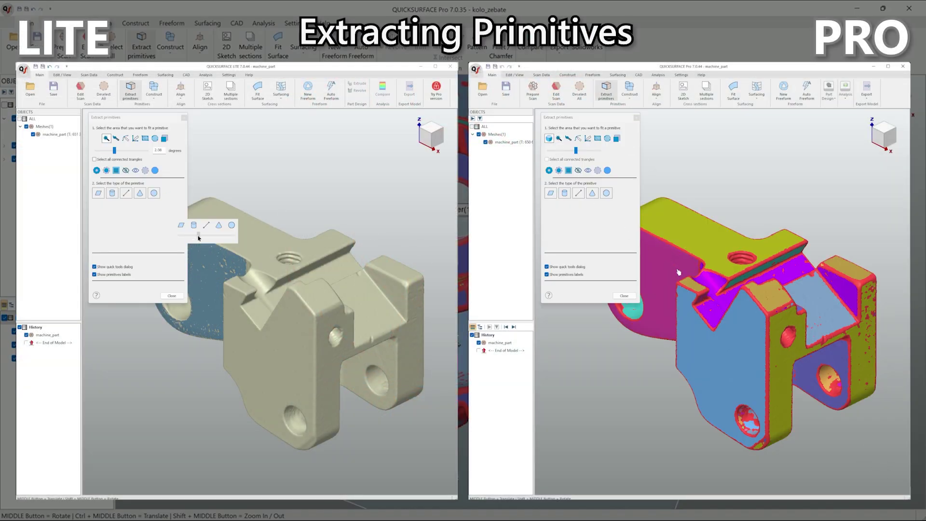
{"action": "left_click", "coordinate": [181, 226]}
{"action": "left_click", "coordinate": [145, 295]}
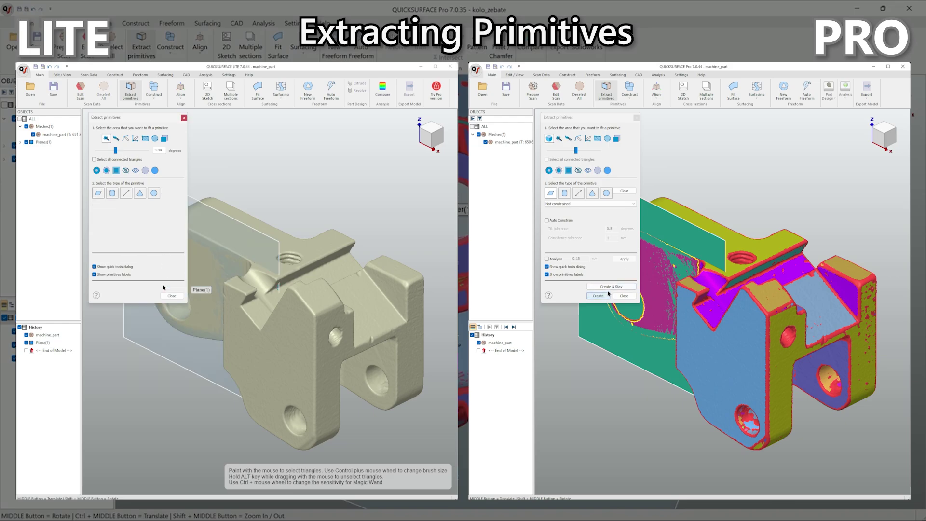
{"action": "left_click", "coordinate": [598, 296]}
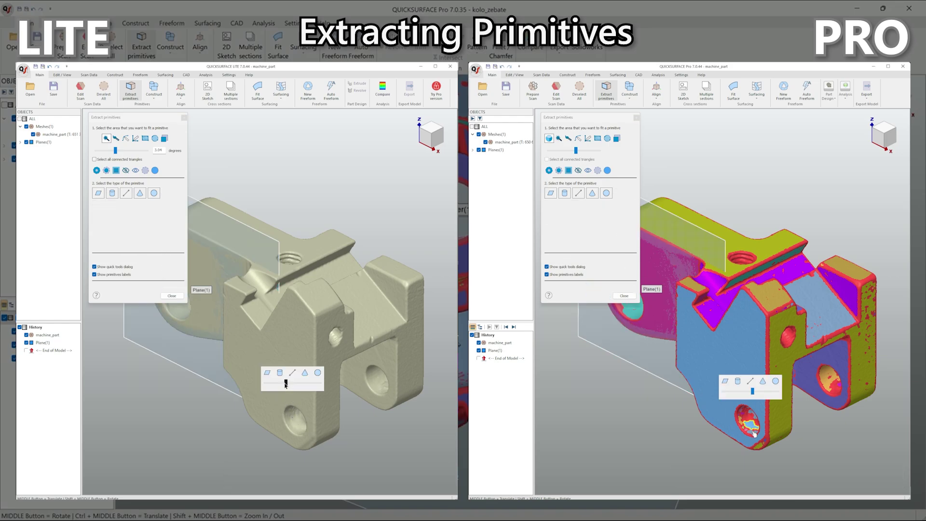
Extract a cylinder from the lower hole and a second plane, then finish extraction
{"action": "left_click_drag", "start_coordinate": [298, 382], "coordinate": [304, 382]}
{"action": "left_click", "coordinate": [280, 375]}
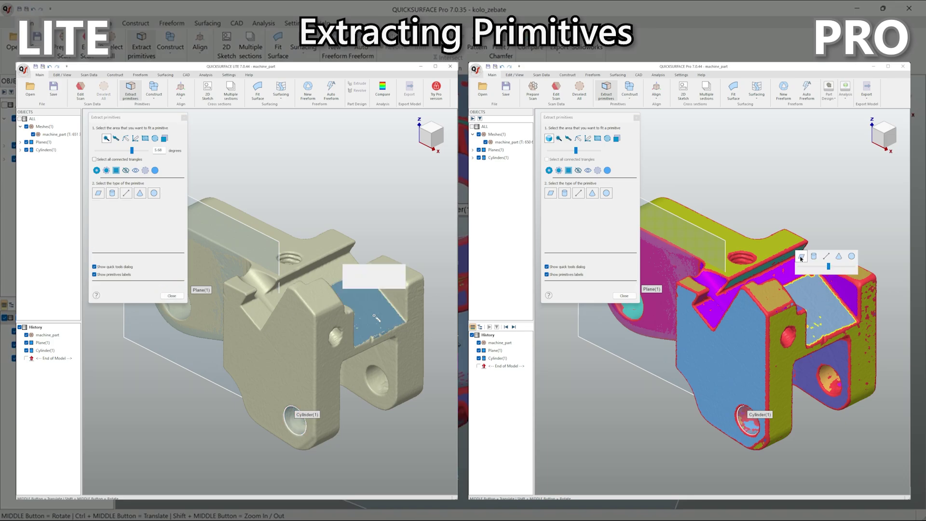
{"action": "left_click", "coordinate": [801, 258]}
{"action": "left_click", "coordinate": [348, 270]}
{"action": "left_click", "coordinate": [597, 295]}
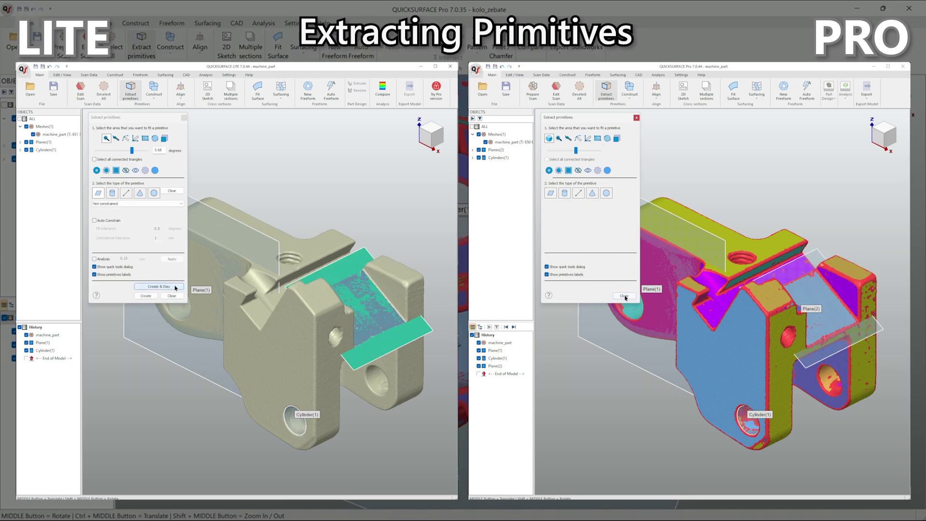
{"action": "left_click", "coordinate": [175, 287]}
{"action": "left_click", "coordinate": [626, 297]}
{"action": "left_click", "coordinate": [171, 296]}
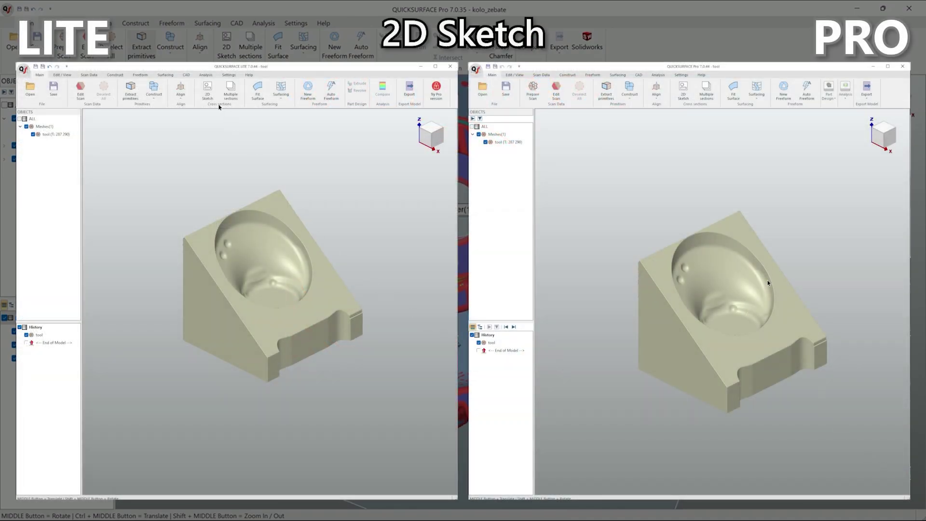
{"action": "left_click", "coordinate": [206, 93]}
{"action": "left_click", "coordinate": [683, 90]}
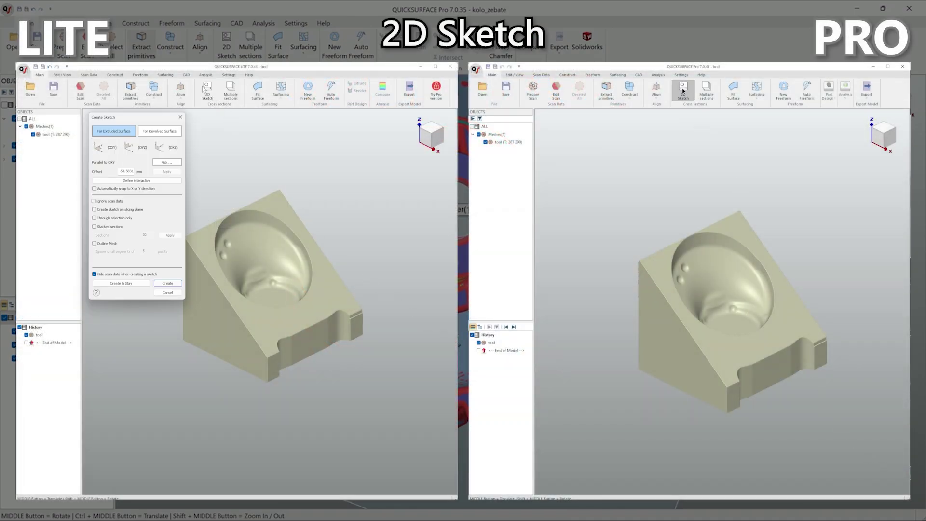
{"action": "left_click_drag", "start_coordinate": [273, 292], "coordinate": [269, 304]}
{"action": "left_click_drag", "start_coordinate": [723, 303], "coordinate": [701, 340]}
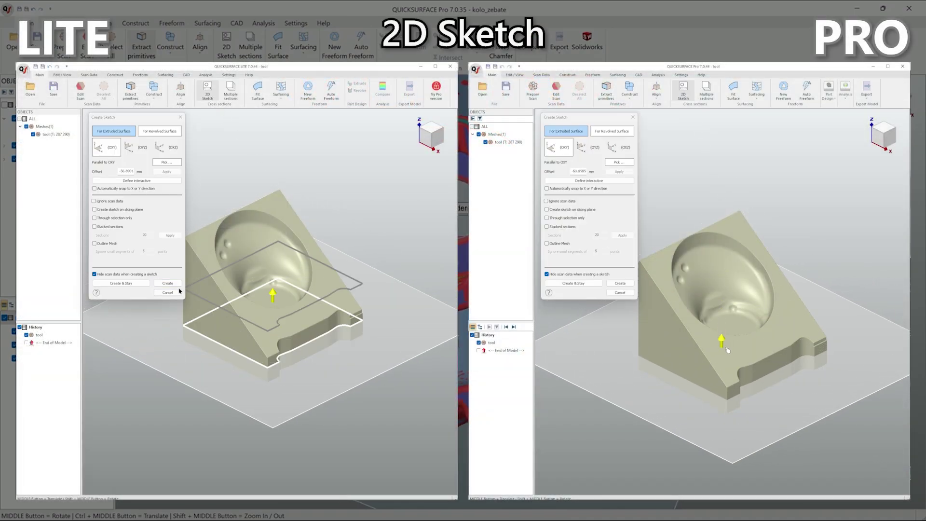
{"action": "left_click", "coordinate": [168, 283]}
{"action": "left_click", "coordinate": [620, 284]}
{"action": "left_click", "coordinate": [112, 130]}
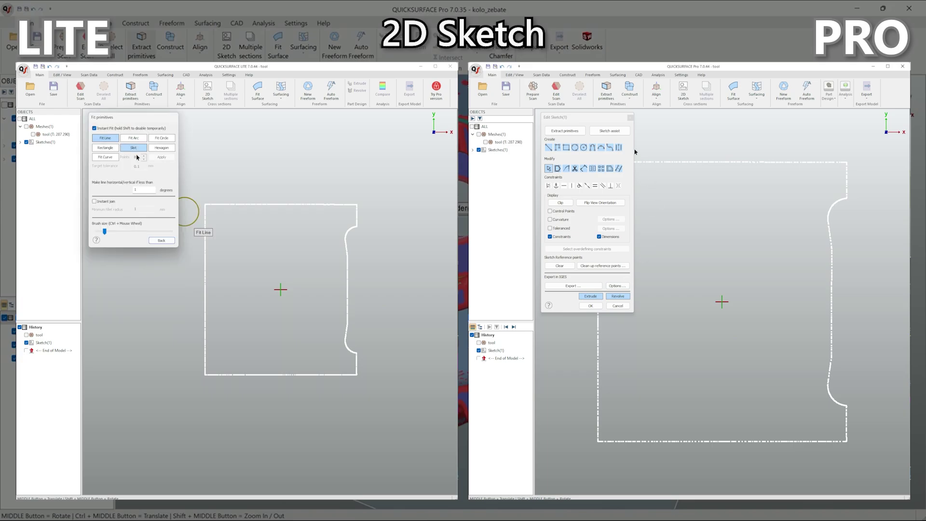
{"action": "left_click", "coordinate": [557, 270]}
{"action": "left_click", "coordinate": [611, 129]}
{"action": "left_click", "coordinate": [593, 233]}
{"action": "scroll", "coordinate": [342, 378], "scroll_direction": "up", "scroll_amount": 3}
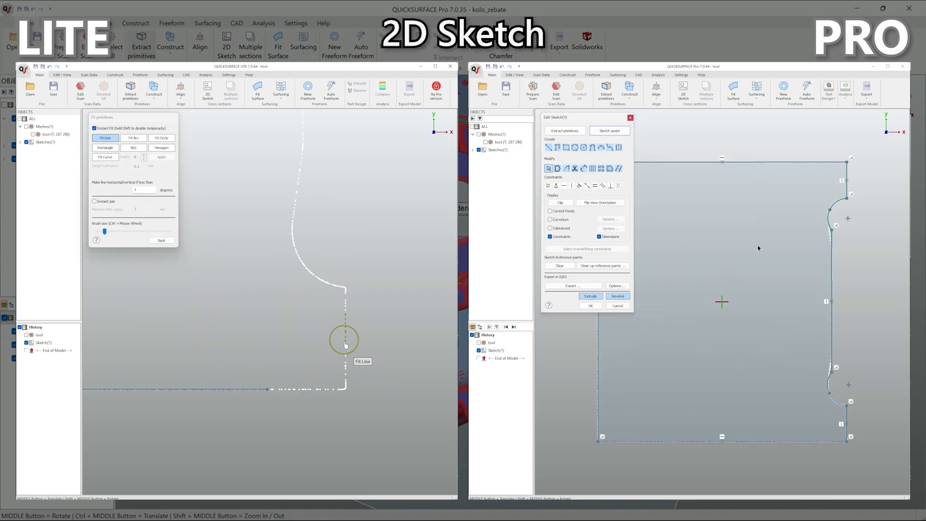
{"action": "left_click_drag", "start_coordinate": [338, 335], "coordinate": [336, 236]}
{"action": "scroll", "coordinate": [846, 286], "scroll_direction": "down", "scroll_amount": 1}
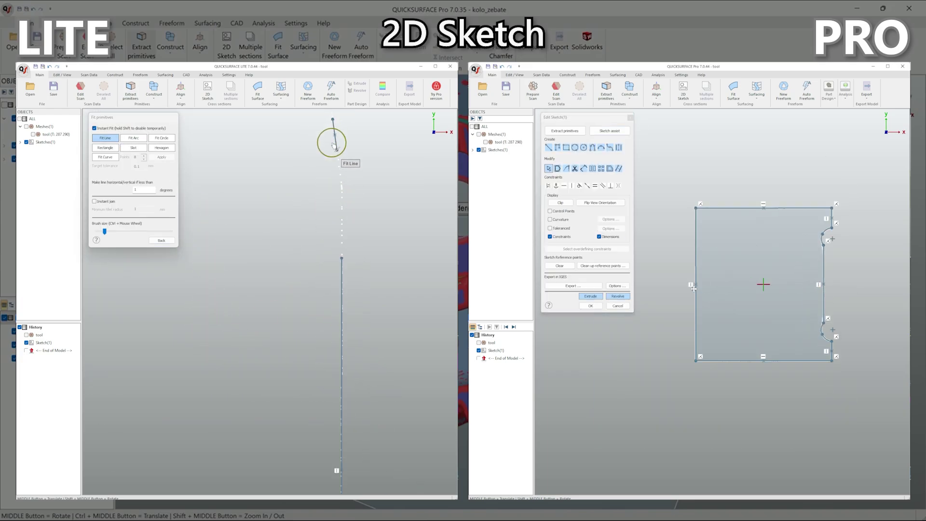
{"action": "scroll", "coordinate": [331, 143], "scroll_direction": "down", "scroll_amount": 3}
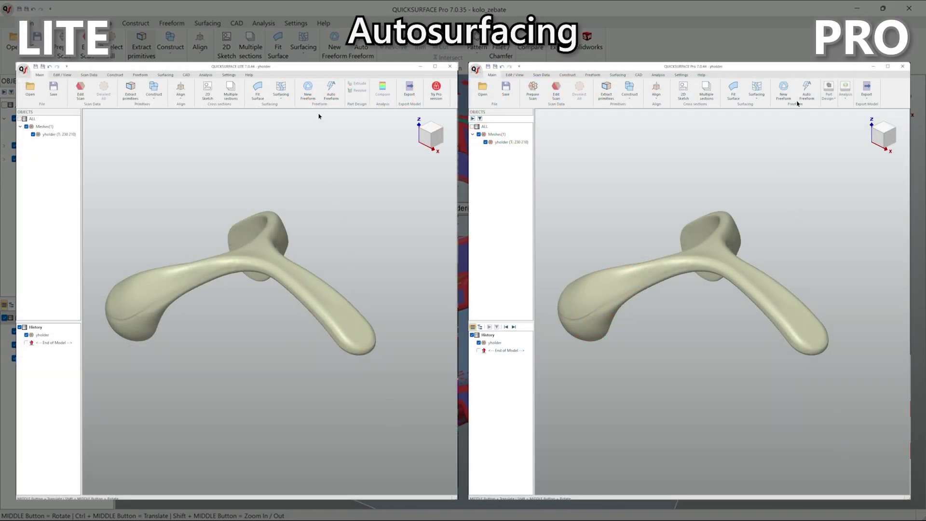
Auto Freeform the handle scan with previews in both versions and rotate to compare quad layouts
{"action": "left_click", "coordinate": [804, 93]}
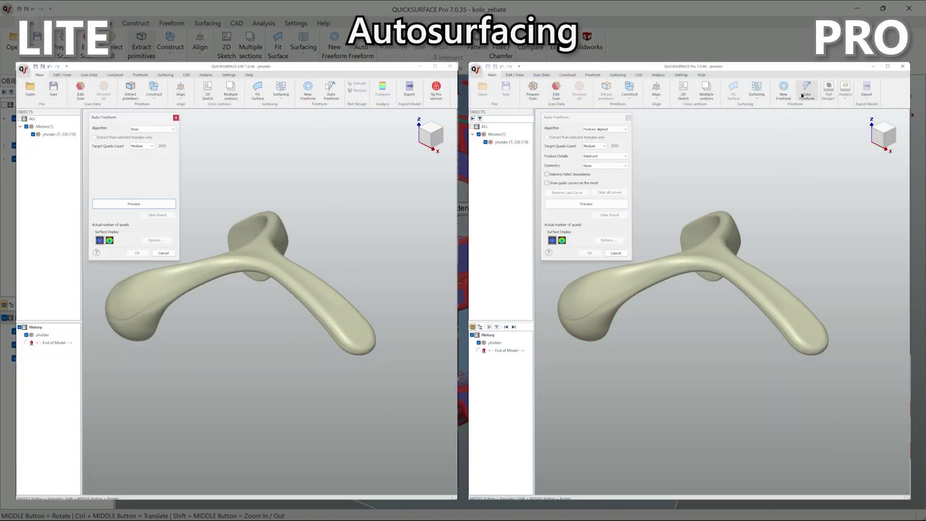
{"action": "left_click", "coordinate": [161, 203]}
{"action": "left_click", "coordinate": [615, 205]}
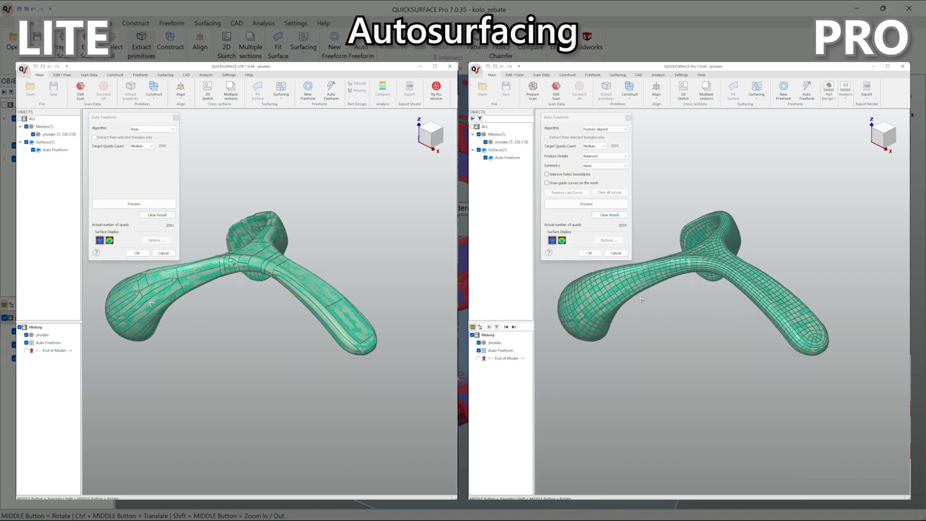
{"action": "mouse_move", "coordinate": [152, 302]}
{"action": "middle_mouse_down"}
{"action": "mouse_move", "coordinate": [217, 307]}
{"action": "mouse_move", "coordinate": [357, 291]}
{"action": "middle_mouse_up"}
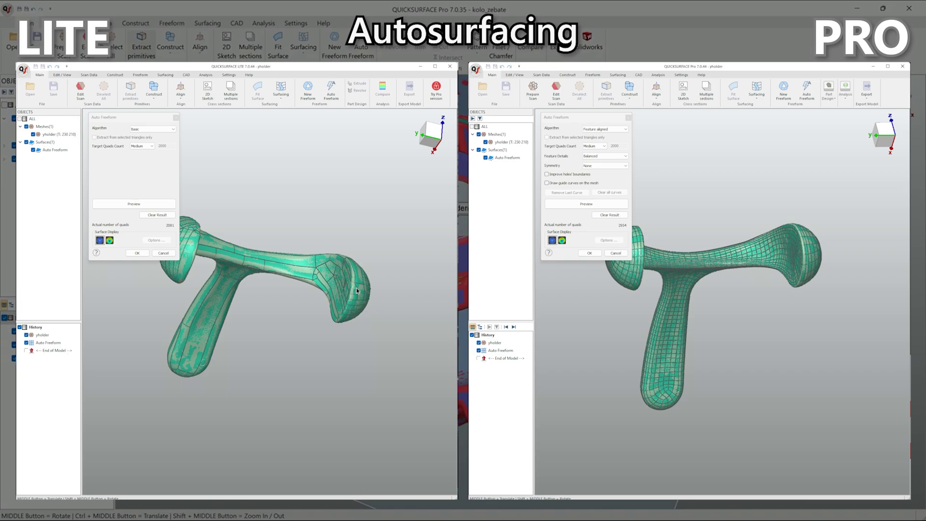
{"action": "scroll", "coordinate": [350, 292], "scroll_direction": "up", "scroll_amount": 2}
{"action": "scroll", "coordinate": [350, 291], "scroll_direction": "up", "scroll_amount": 2}
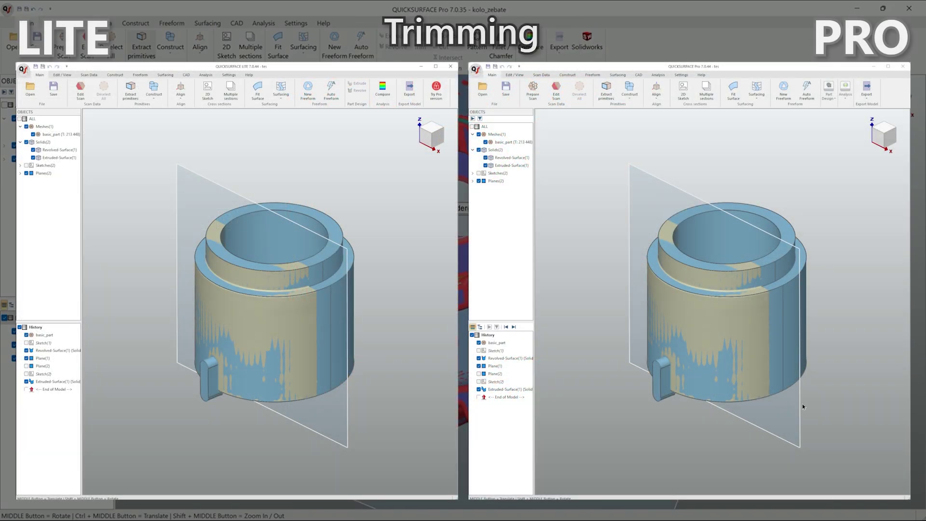
Split the cylindrical body along the selected plane and trim its surfaces, removing the unwanted half
{"action": "left_click", "coordinate": [786, 417]}
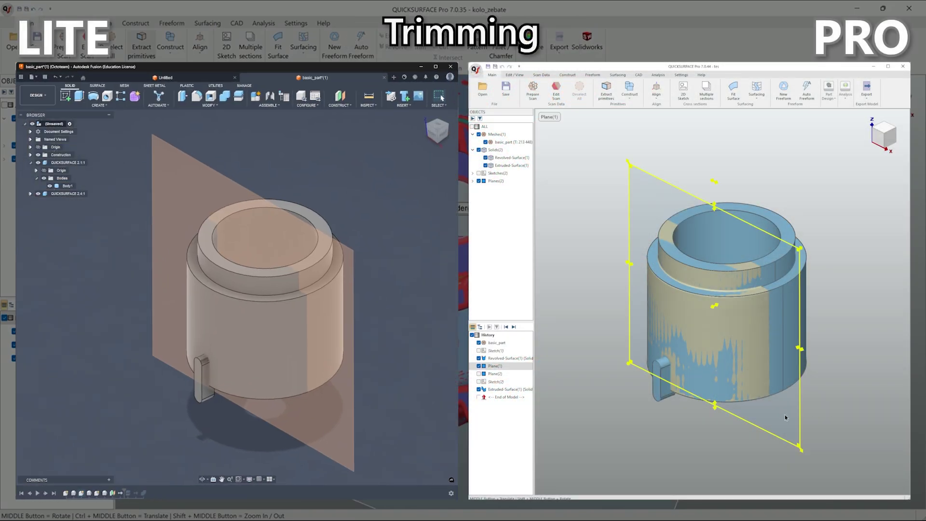
{"action": "left_click", "coordinate": [217, 105]}
{"action": "left_click", "coordinate": [784, 215]}
{"action": "left_click", "coordinate": [207, 174]}
{"action": "left_click", "coordinate": [829, 92]}
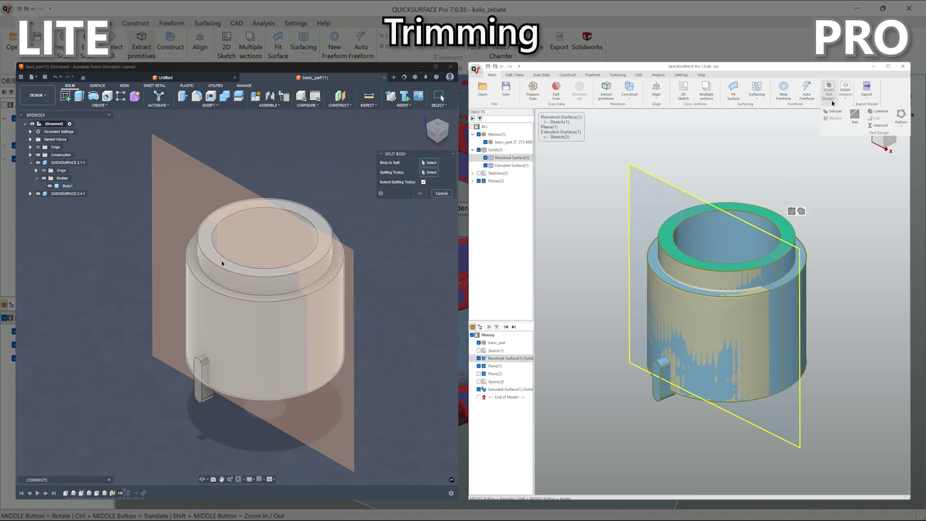
{"action": "left_click", "coordinate": [222, 264]}
{"action": "left_click", "coordinate": [854, 116]}
{"action": "left_click", "coordinate": [281, 189]}
{"action": "left_click", "coordinate": [420, 193]}
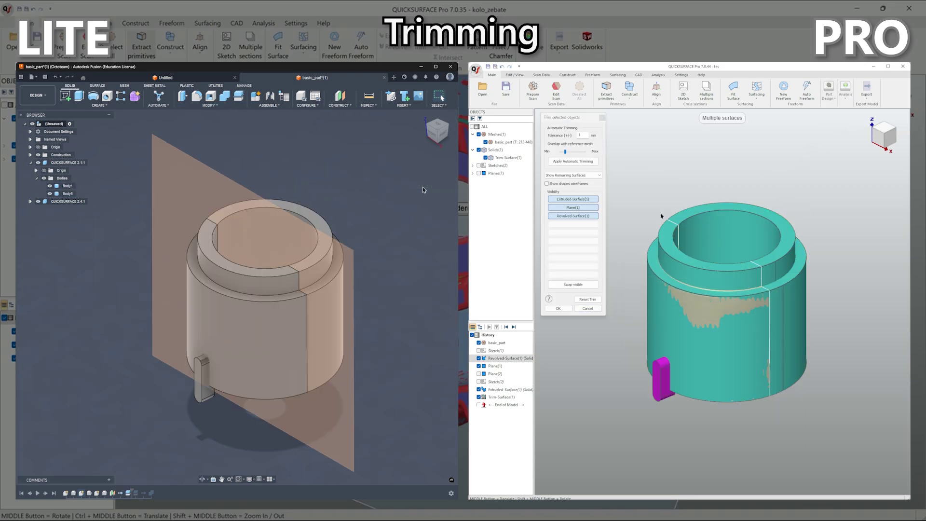
{"action": "left_click", "coordinate": [709, 227]}
Hide the plane, delete the unwanted half body, accept the trim and combine the rest into one solid
{"action": "left_click", "coordinate": [38, 155]}
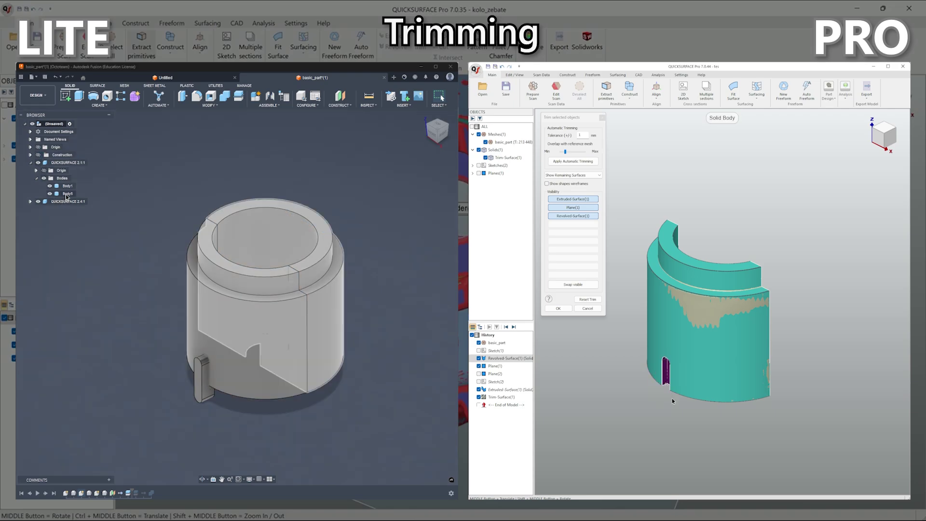
{"action": "right_click", "coordinate": [67, 194]}
{"action": "middle_click_drag", "start_coordinate": [655, 371], "coordinate": [792, 389]}
{"action": "left_click", "coordinate": [99, 350]}
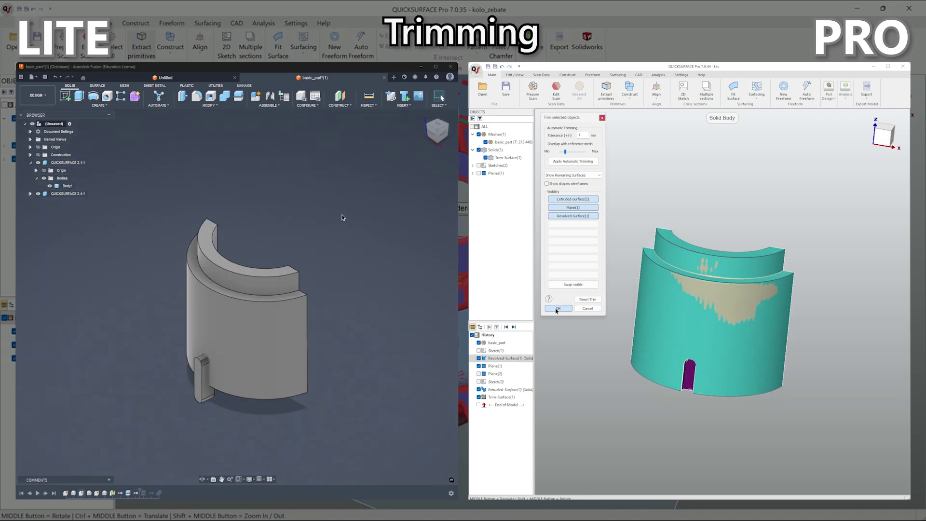
{"action": "left_click", "coordinate": [557, 310]}
{"action": "left_click", "coordinate": [247, 311]}
{"action": "mouse_move", "coordinate": [571, 321]}
{"action": "middle_mouse_down"}
{"action": "mouse_move", "coordinate": [826, 283]}
{"action": "mouse_move", "coordinate": [534, 297]}
{"action": "mouse_move", "coordinate": [578, 304]}
{"action": "middle_mouse_up"}
{"action": "left_click", "coordinate": [225, 98]}
{"action": "left_click", "coordinate": [420, 213]}
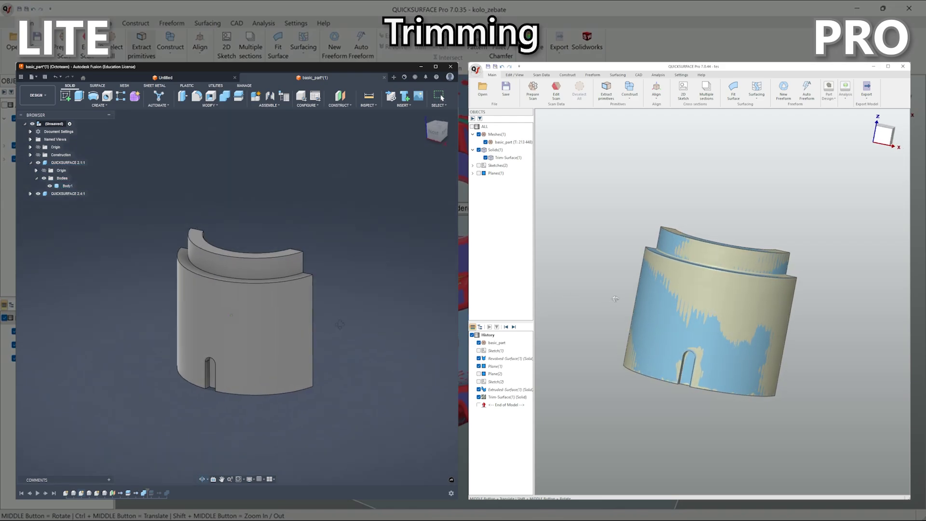
{"action": "middle_click_drag", "start_coordinate": [336, 299], "coordinate": [369, 326], "text": "shift"}
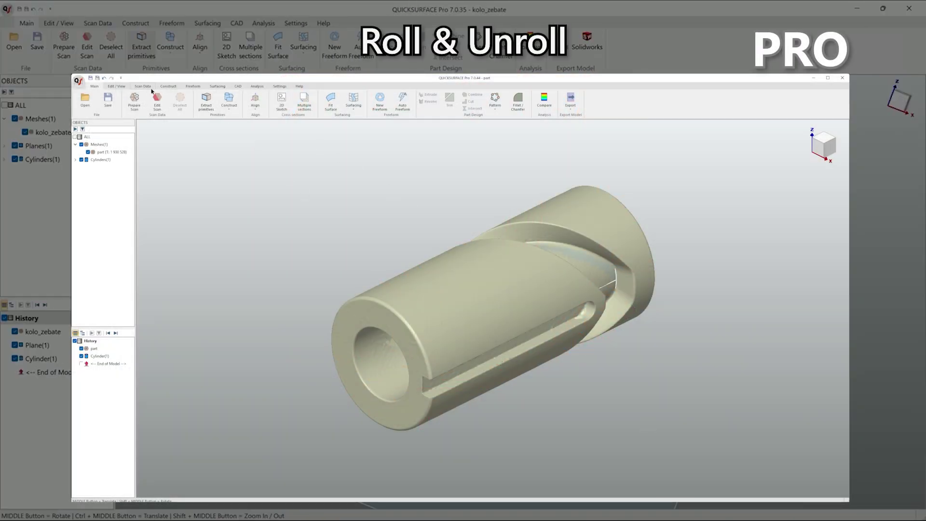
Unroll the cylindrical scan flat about its fitted cylinder and view the flat mesh
{"action": "left_click", "coordinate": [150, 88]}
{"action": "left_click", "coordinate": [217, 108]}
{"action": "left_click", "coordinate": [593, 273]}
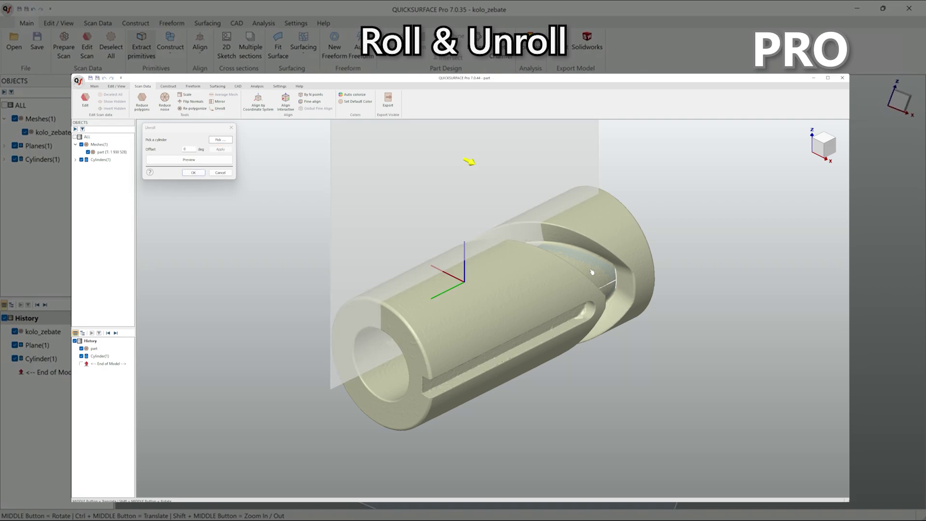
{"action": "left_click", "coordinate": [193, 172]}
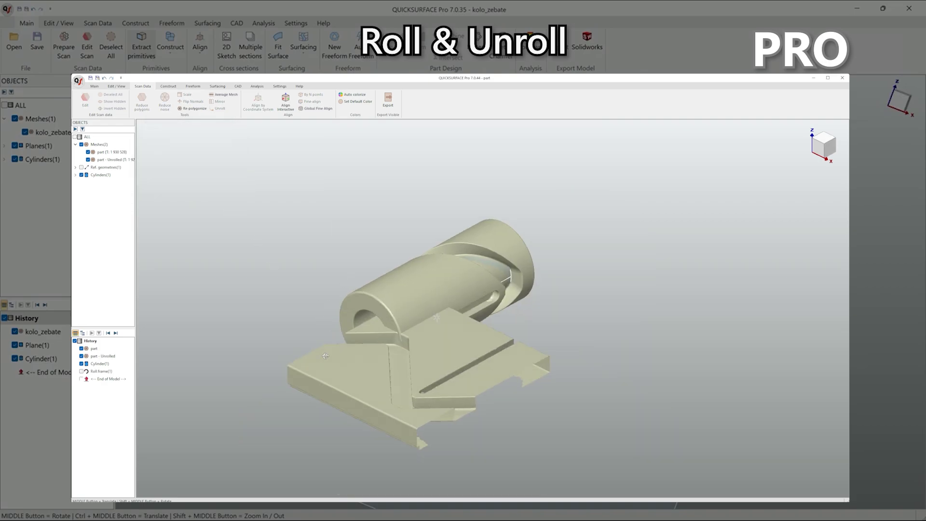
{"action": "middle_click_drag", "start_coordinate": [355, 290], "coordinate": [184, 146]}
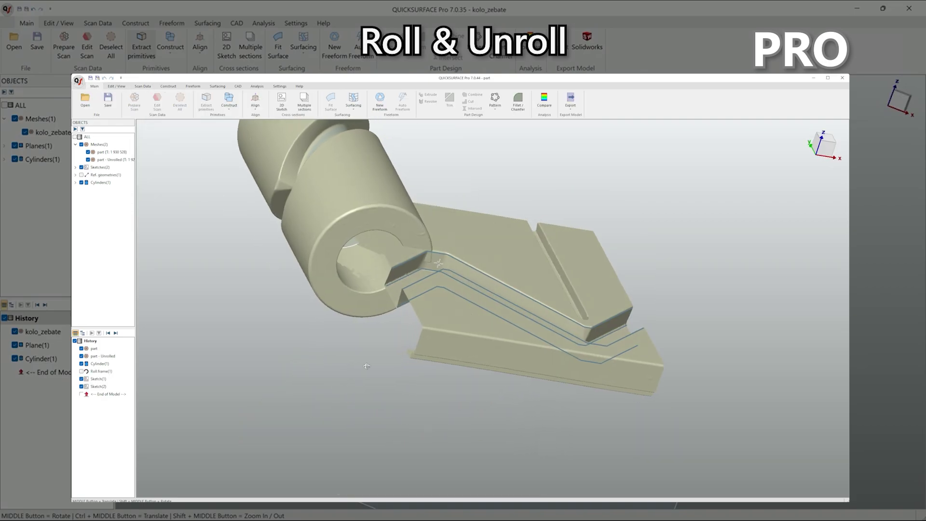
Roll Sketch(1) and Sketch(2) back onto the cylinder, accept the surface trim and hide the scan mesh
{"action": "right_click", "coordinate": [102, 381]}
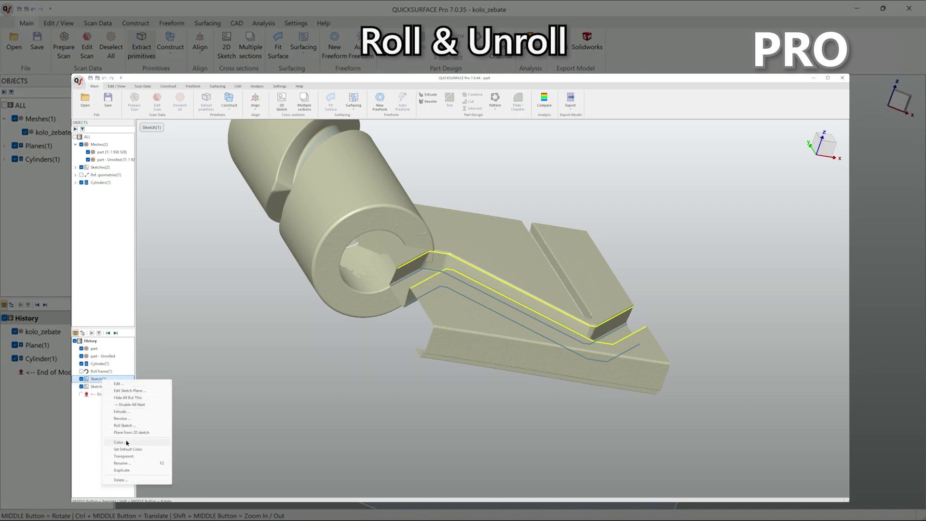
{"action": "left_click", "coordinate": [123, 426]}
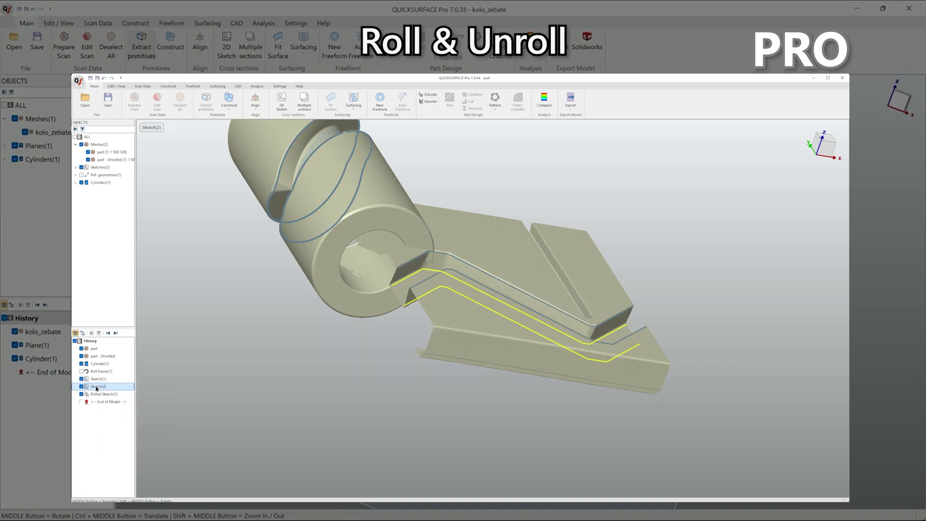
{"action": "right_click", "coordinate": [97, 389]}
{"action": "left_click", "coordinate": [118, 432]}
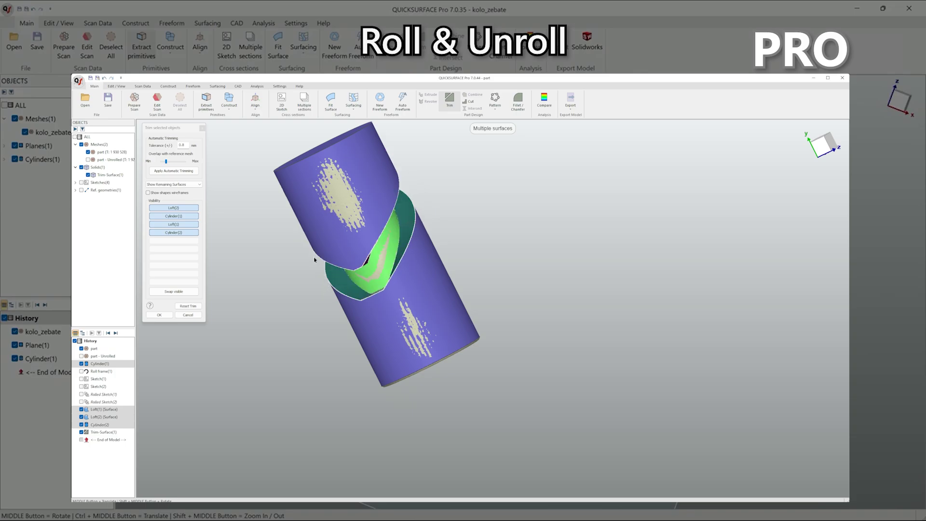
{"action": "left_click", "coordinate": [188, 315]}
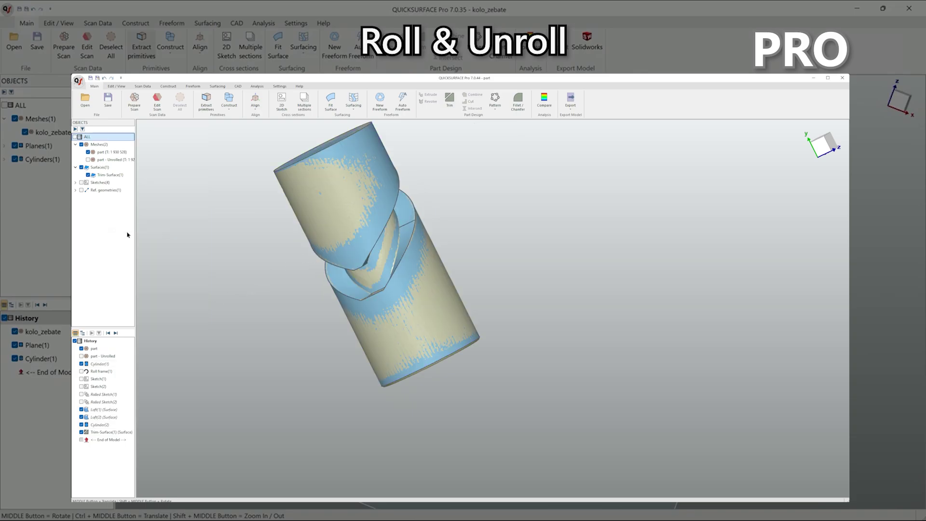
{"action": "left_click", "coordinate": [88, 152]}
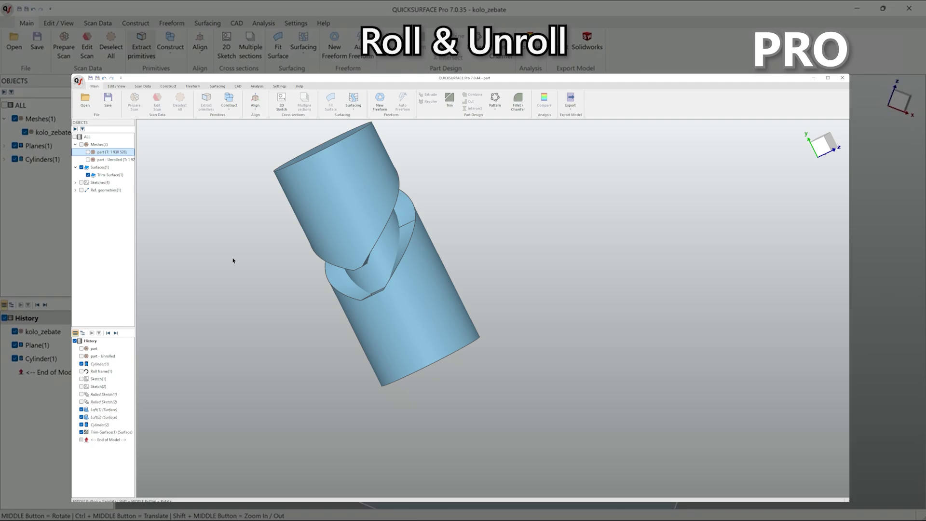
{"action": "middle_click_drag", "start_coordinate": [233, 261], "coordinate": [521, 216]}
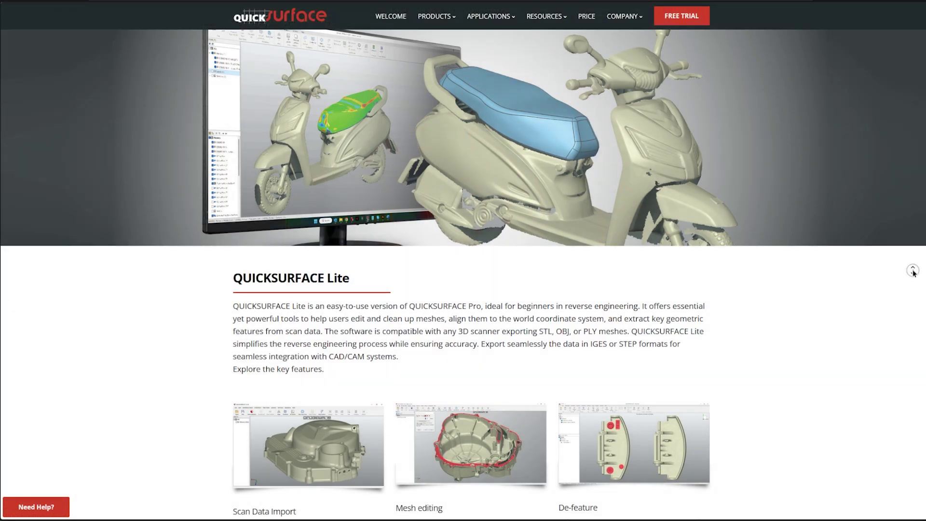
Autoscroll down to the Pro key-features grid with Primitives extraction, Symmetry plane and Fit surface
{"action": "middle_click", "coordinate": [912, 269]}
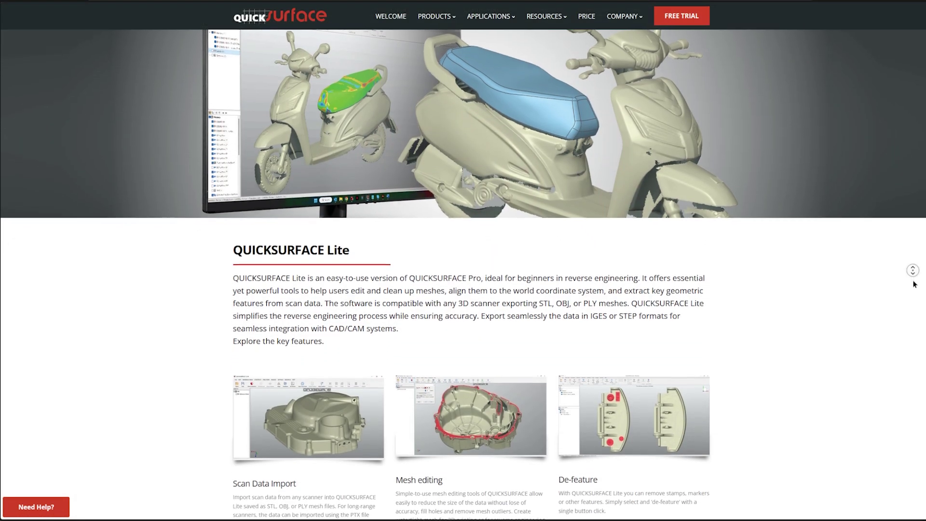